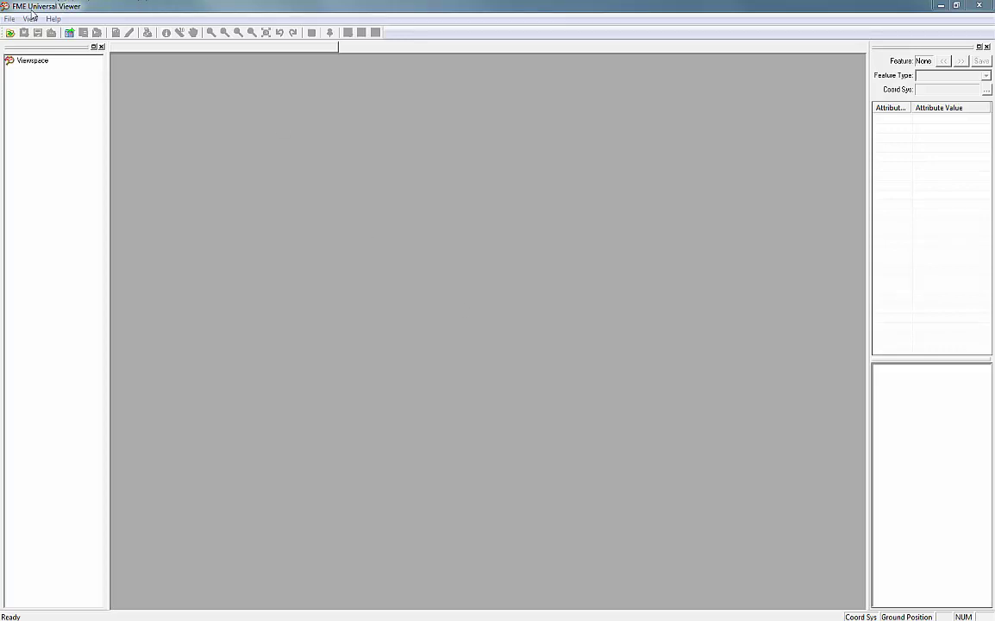
Step: Load contours.shp and depth.shp from the fair_sheet folder as Esri Shape datasets
left_click(9, 34)
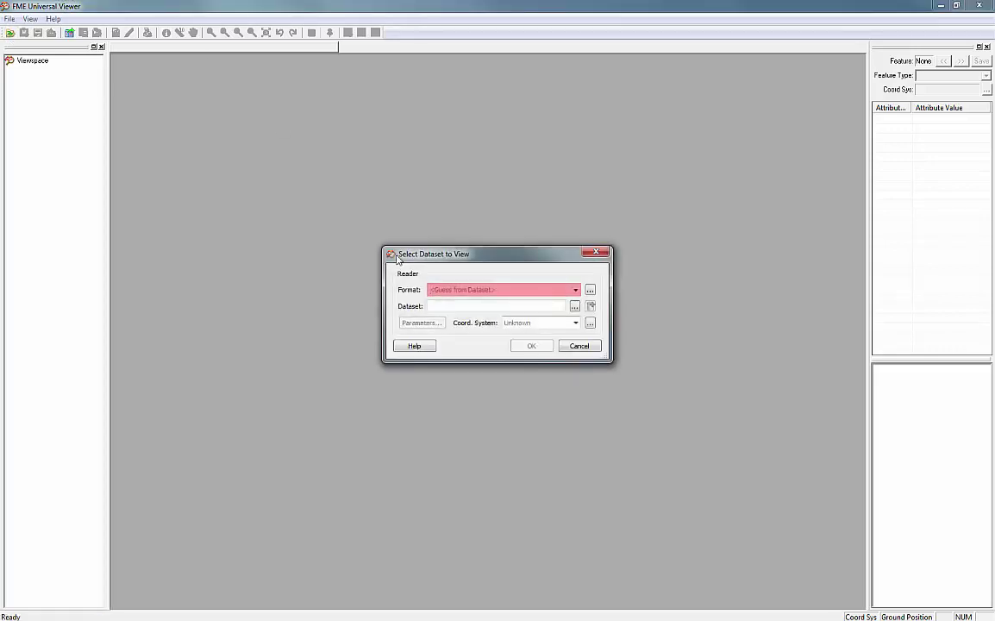
left_click(575, 289)
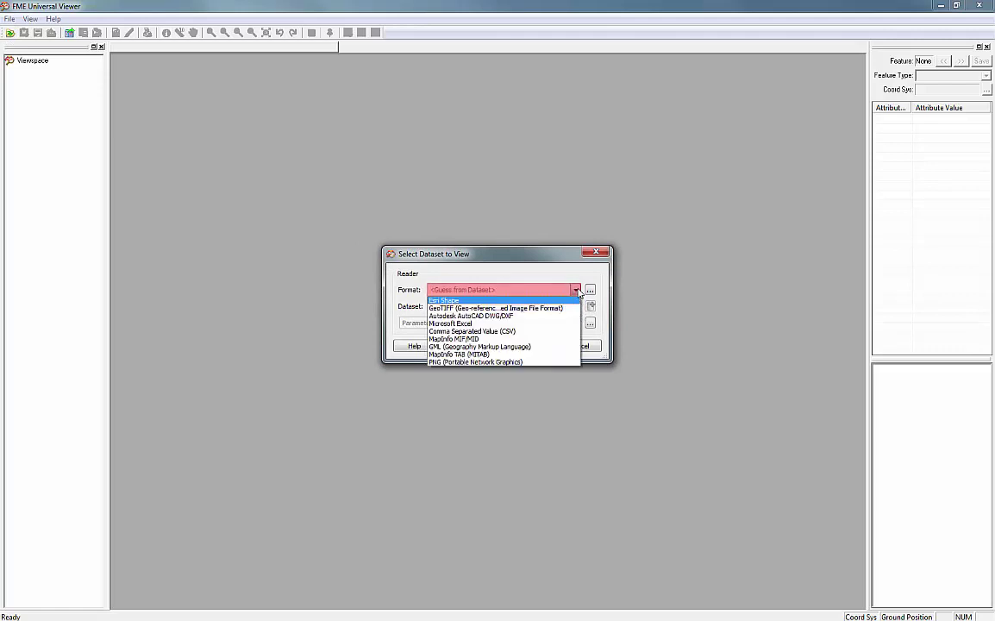
left_click(486, 300)
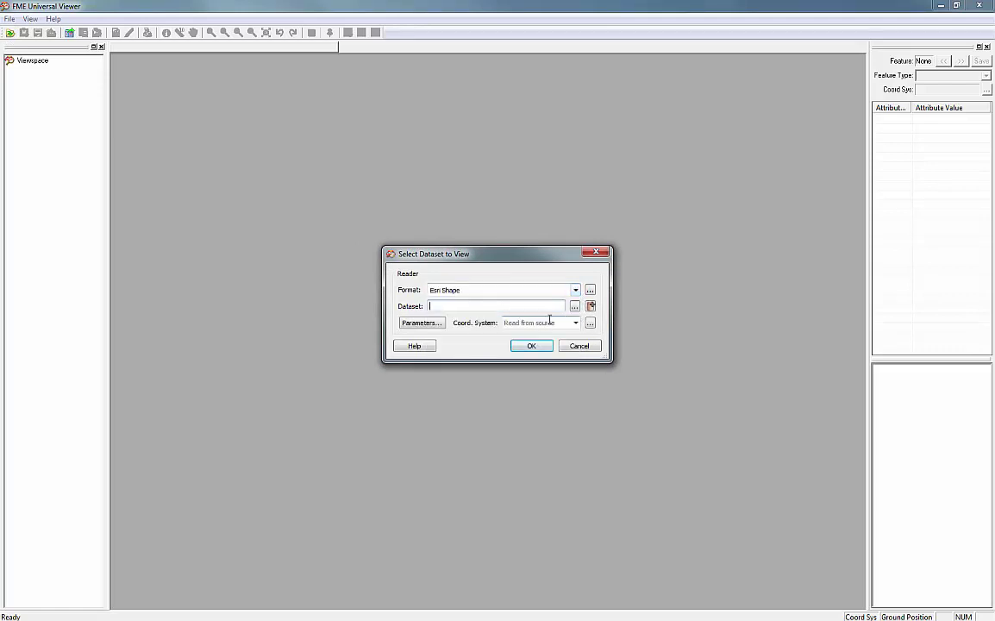
left_click(574, 307)
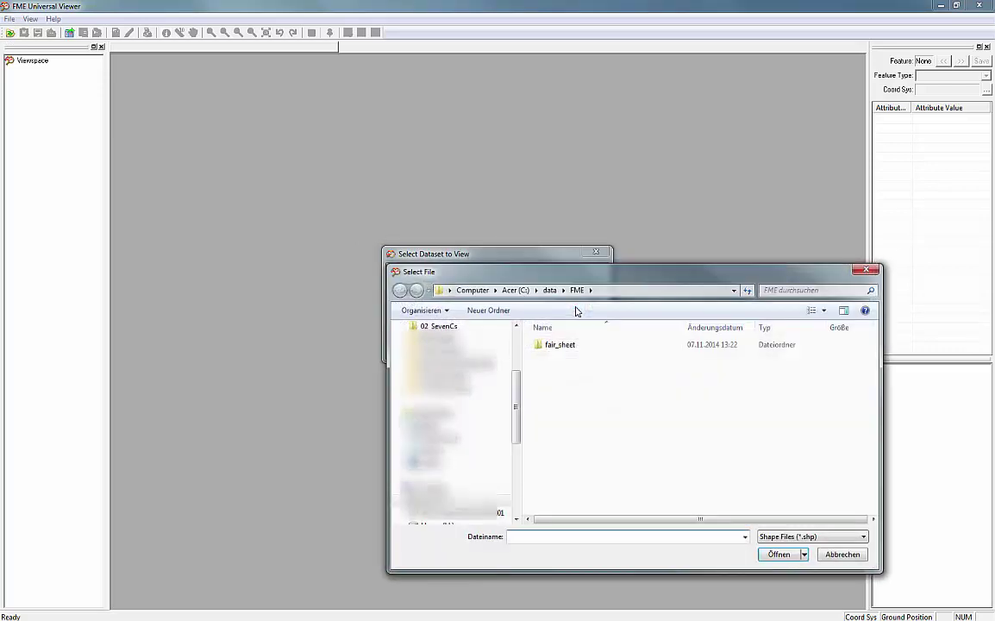
double_click(565, 348)
left_click_drag(573, 382, 535, 352)
key("Return")
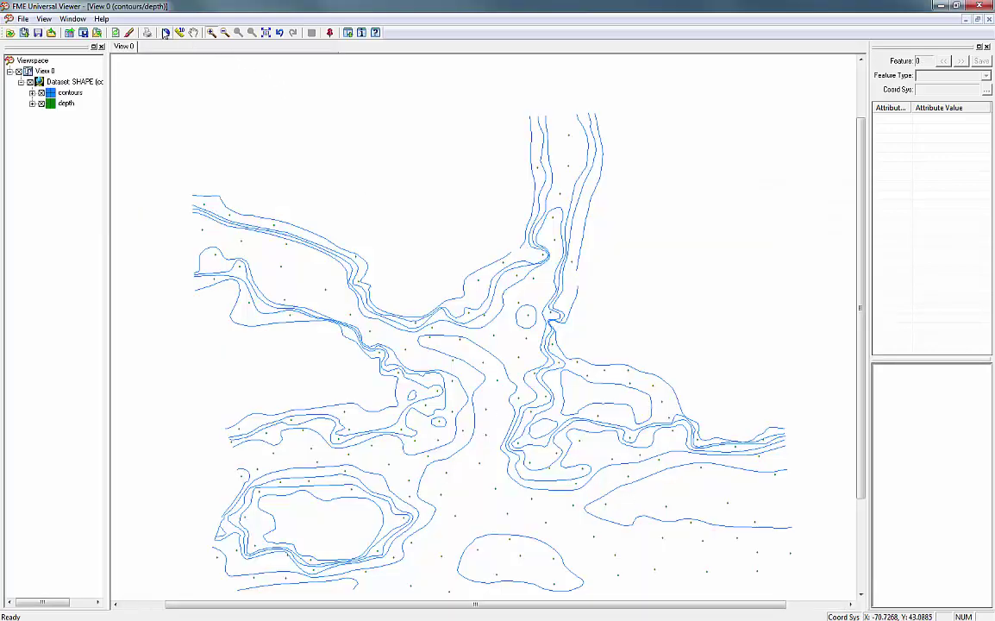
Step: Query a depth sounding (VALUE 10.1) and a contour line (DEPTH 5) to read their attributes
left_click(166, 32)
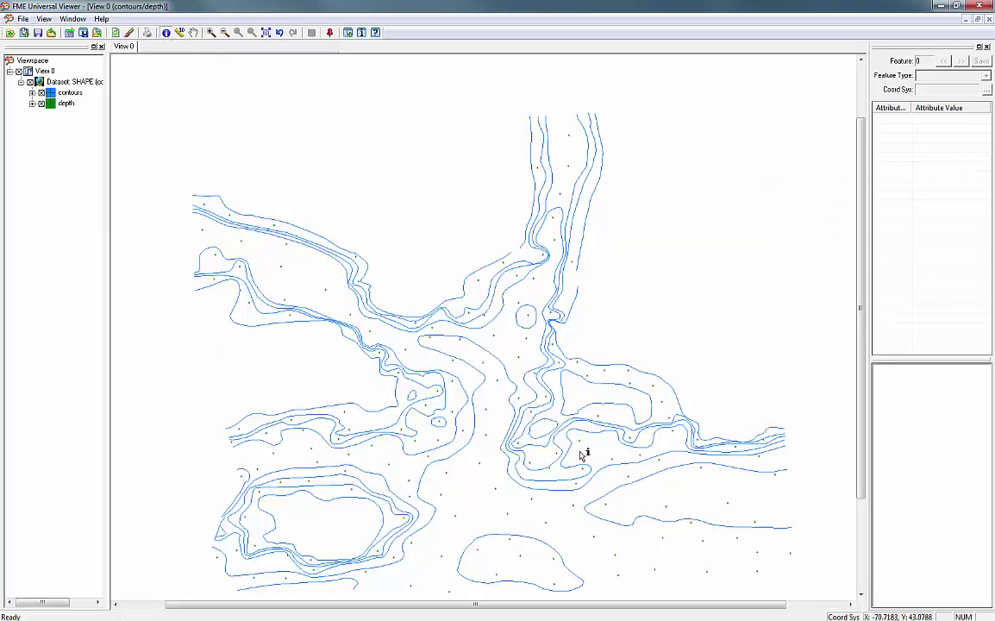
left_click(497, 380)
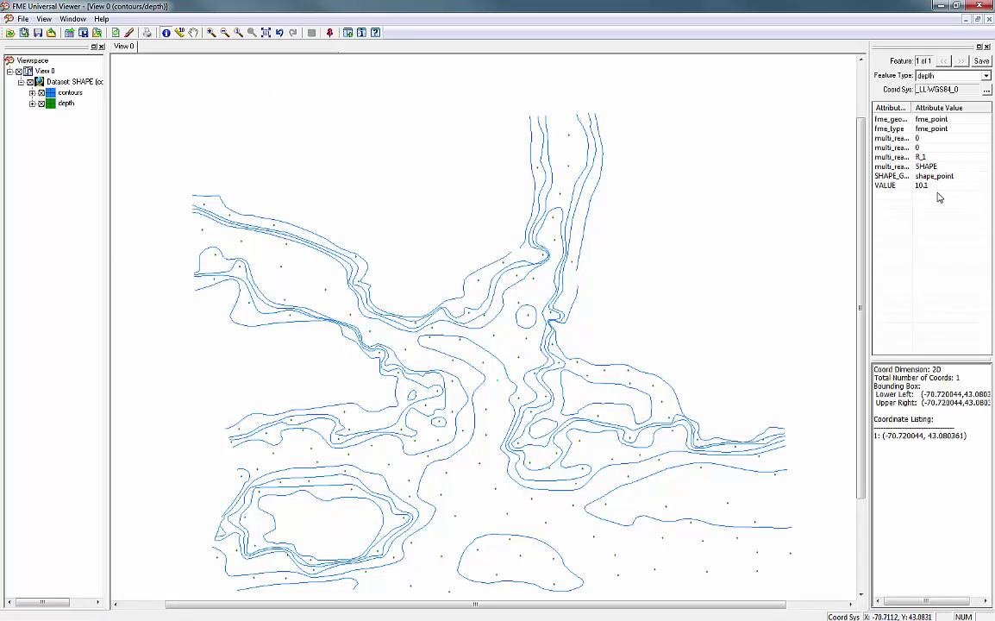
left_click(930, 186)
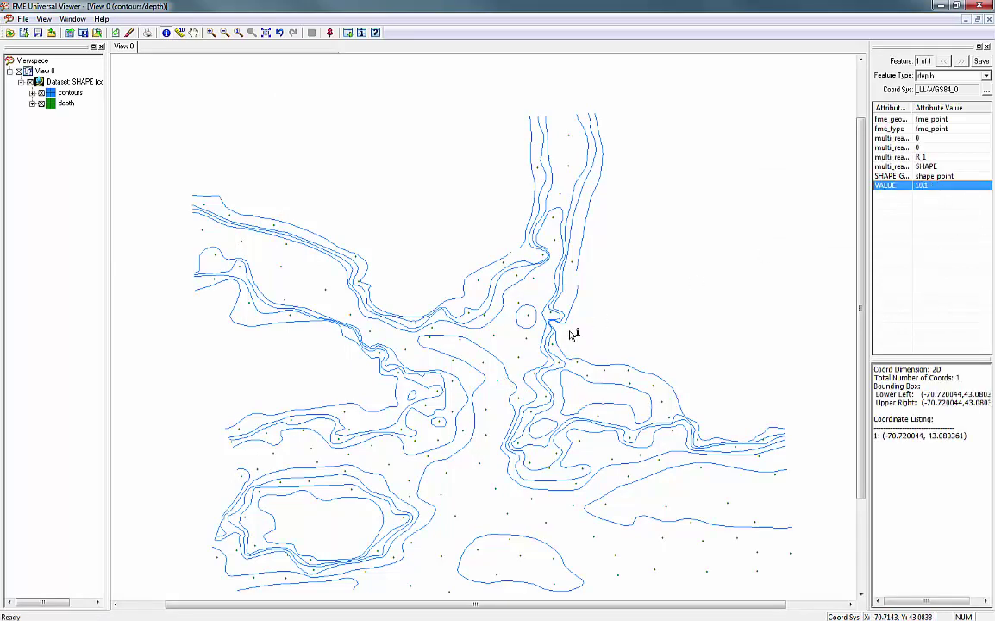
left_click(501, 318)
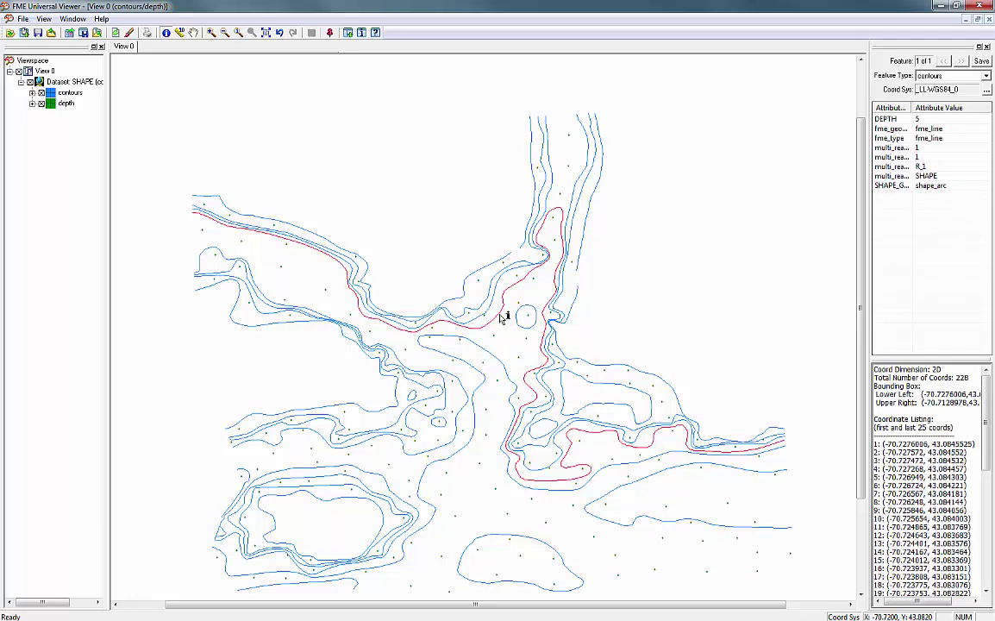
left_click(904, 120)
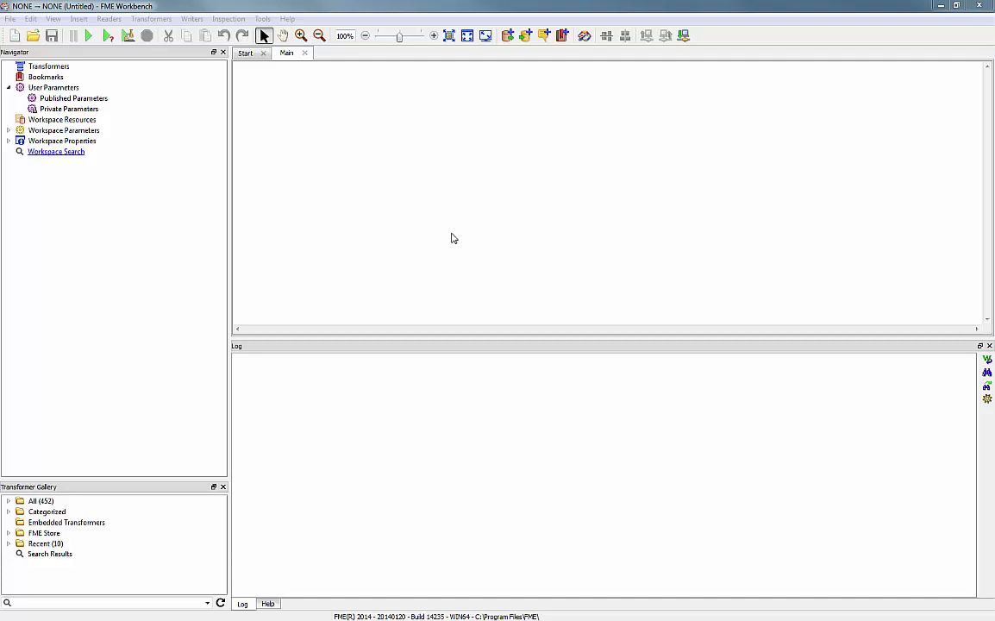
Step: Open the workspace fairsheet_shape2s57writer.fmw from C:\data\FME
left_click(34, 36)
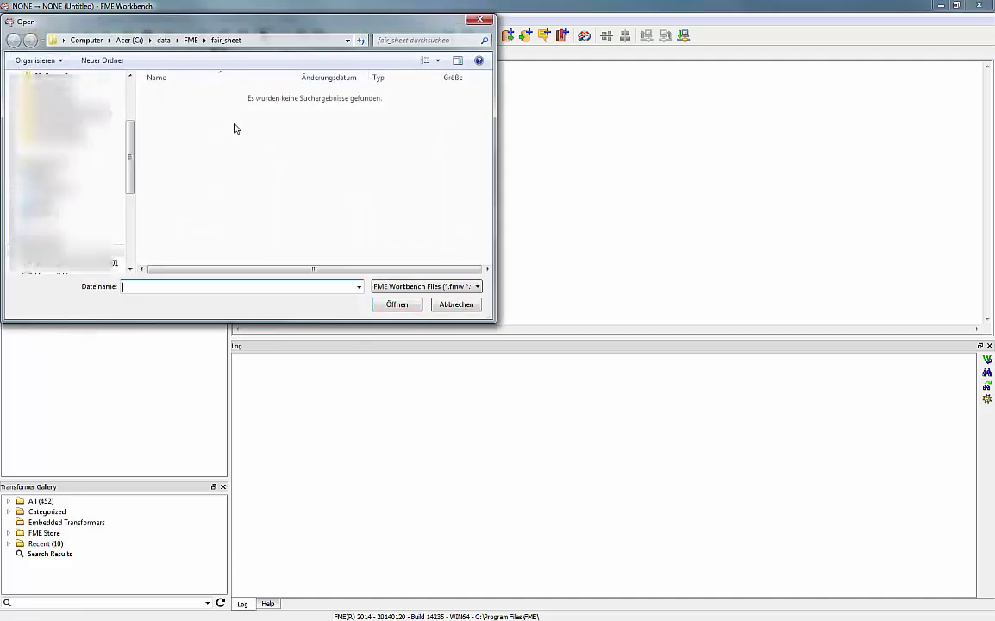
left_click(190, 40)
left_click(218, 107)
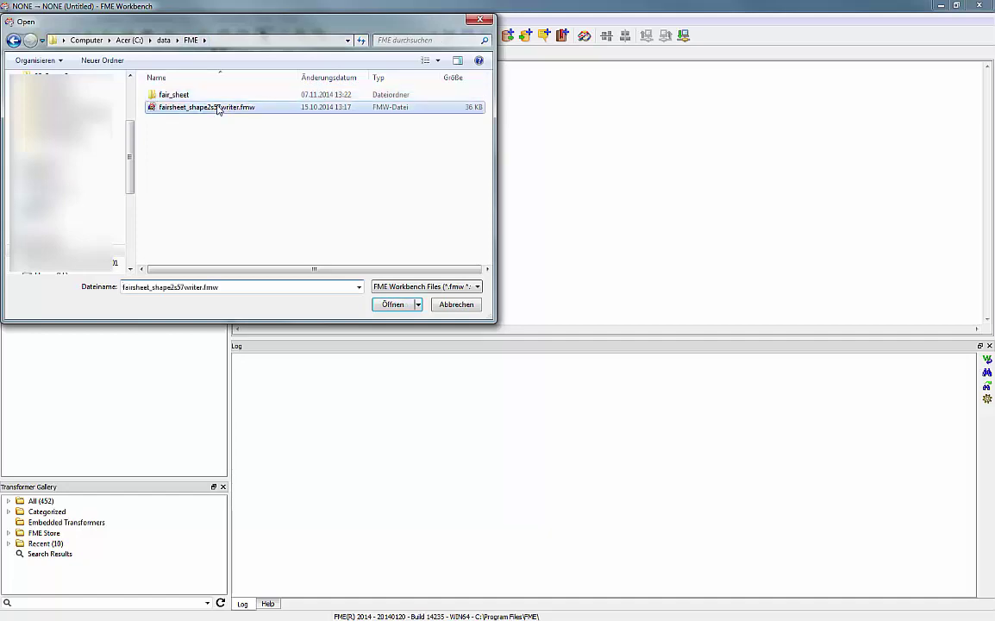
left_click(393, 305)
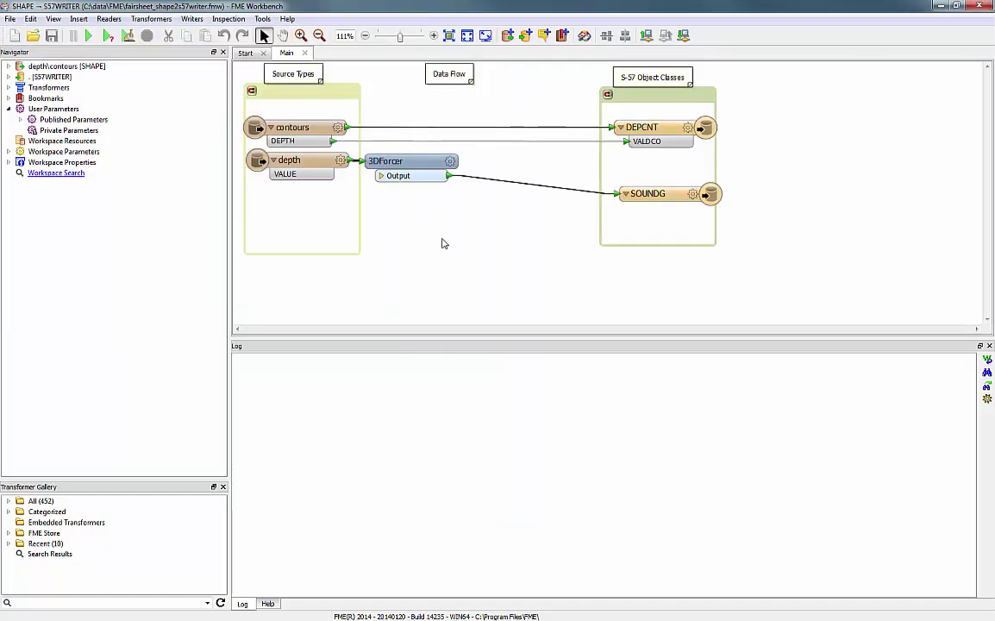
Step: Move the 3DForcer lower, run the translation, and check the log: 28 DEPCNT, 165 SOUNDG written successfully
left_click_drag(423, 164, 490, 196)
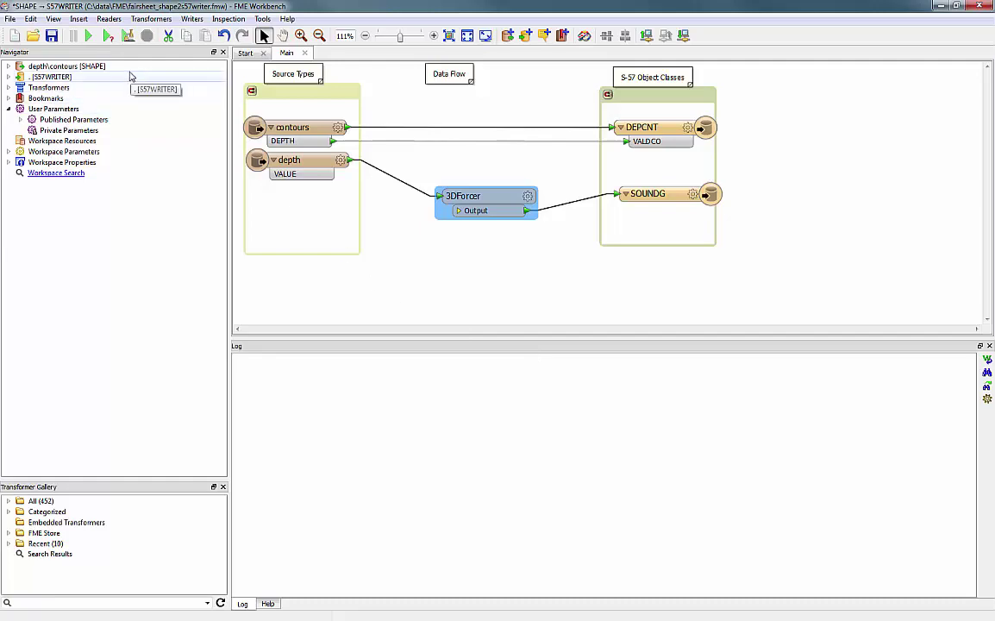
left_click(90, 36)
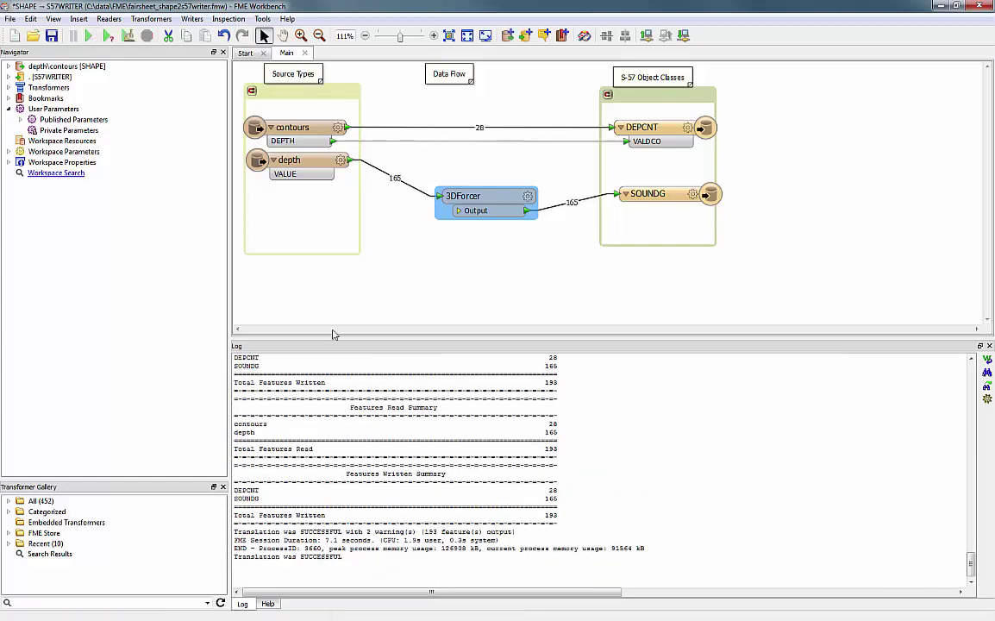
left_click_drag(233, 378, 403, 557)
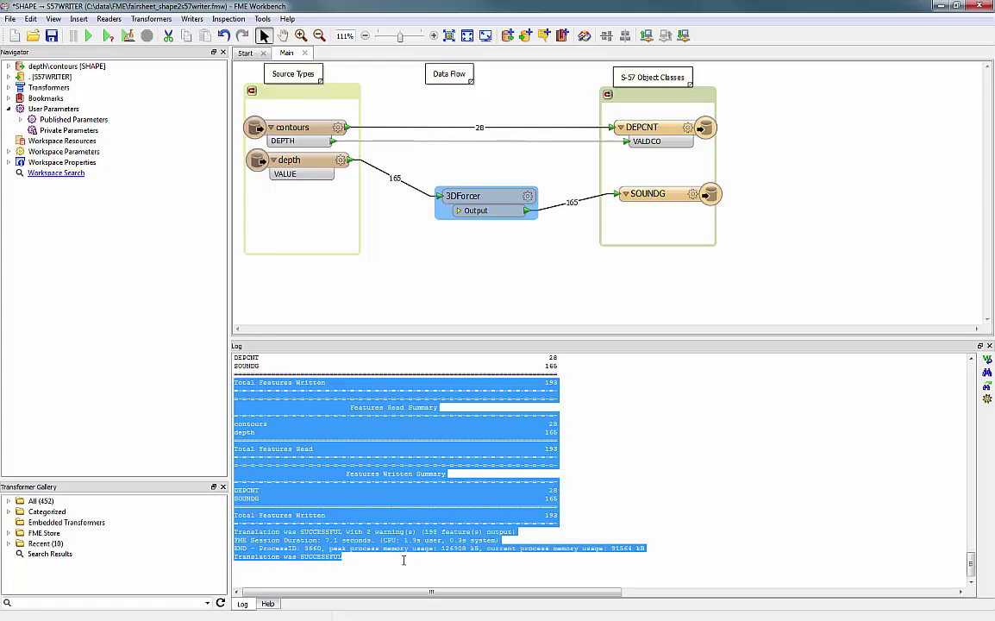
left_click(378, 566)
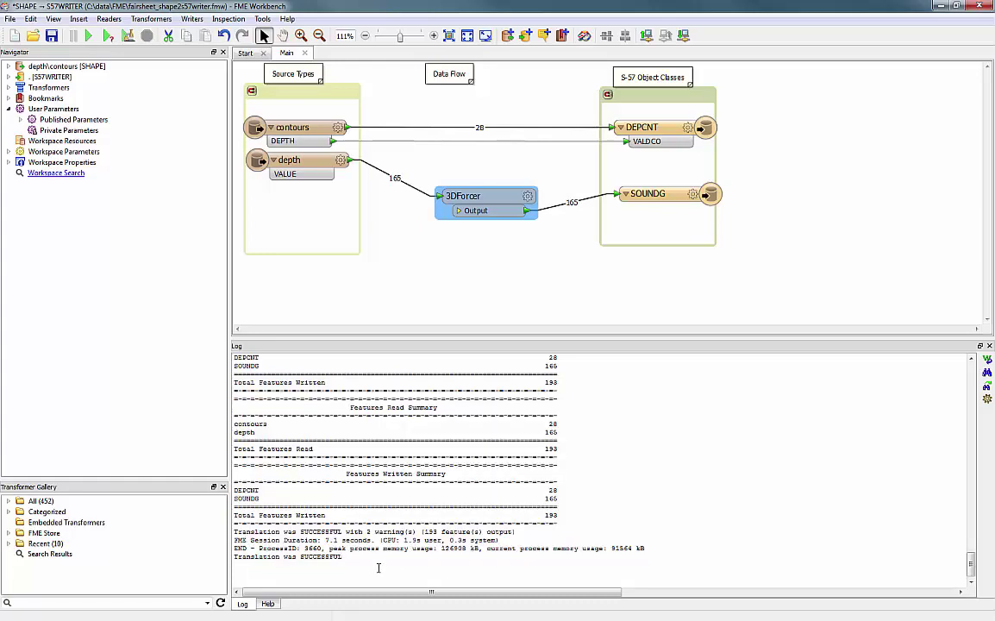
left_click_drag(355, 552, 213, 558)
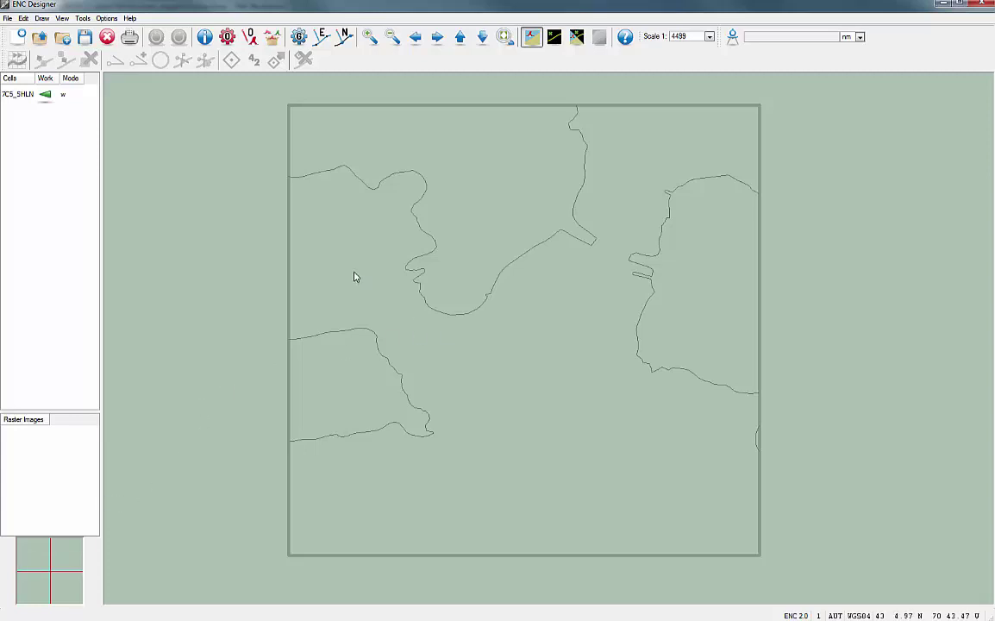
Step: Add the 7C5_BATH.7CB cell from C:\data\FME in write mode
left_click(63, 38)
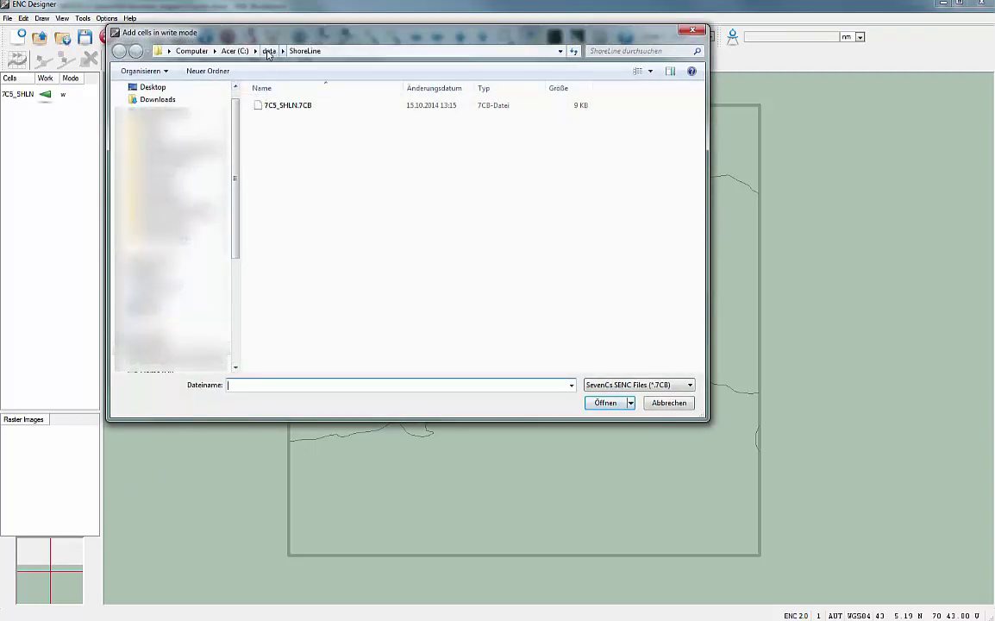
left_click(268, 51)
double_click(268, 116)
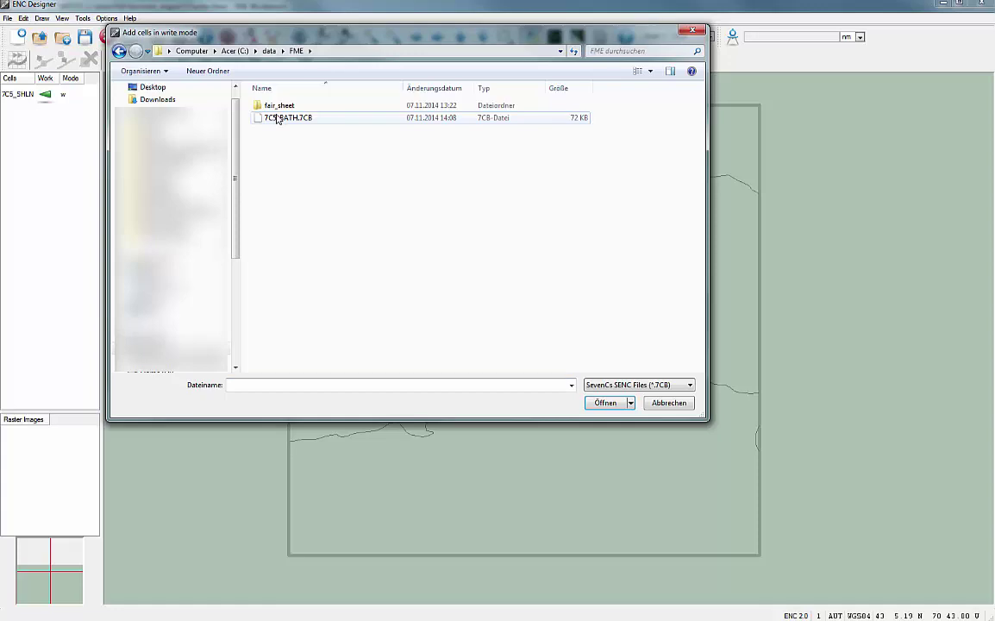
double_click(277, 118)
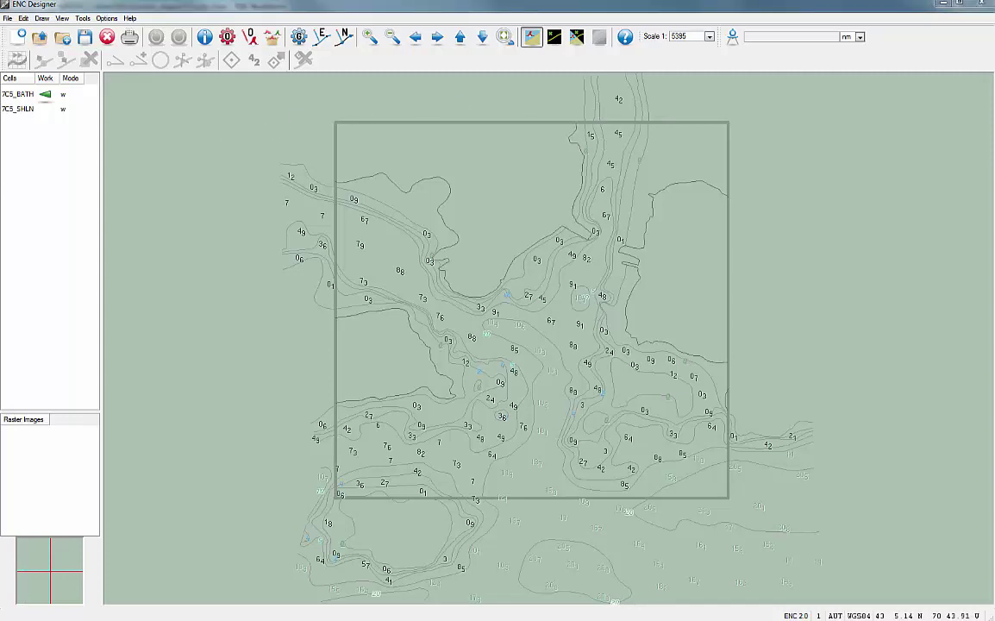
Step: Select all eight M_COVR boundary edges and cut away all chart data outside the coverage
left_click(464, 205)
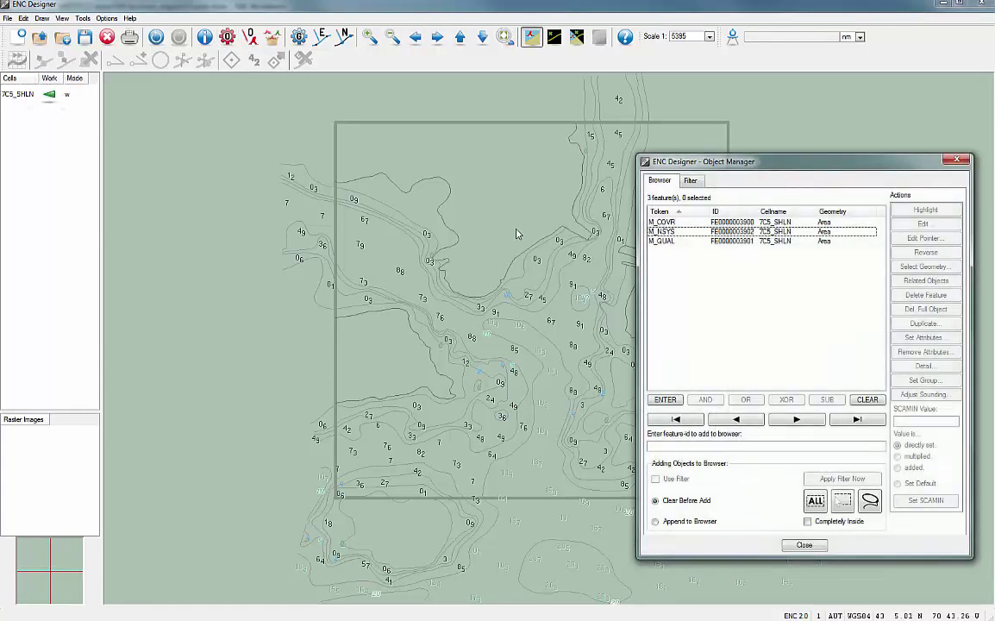
double_click(819, 241)
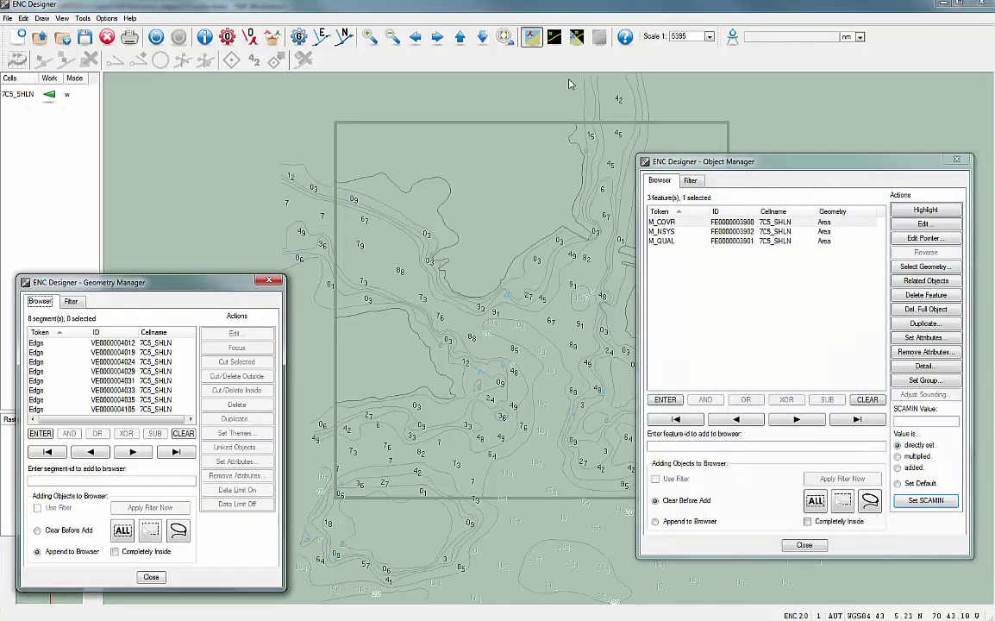
left_click(577, 36)
right_click(67, 321)
left_click(79, 338)
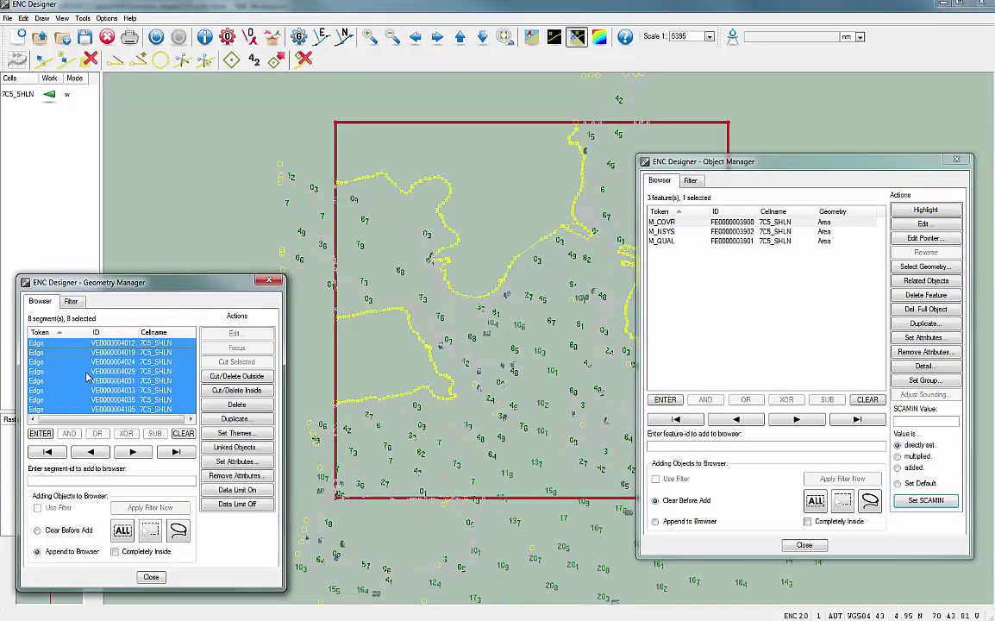
left_click(255, 380)
left_click(455, 327)
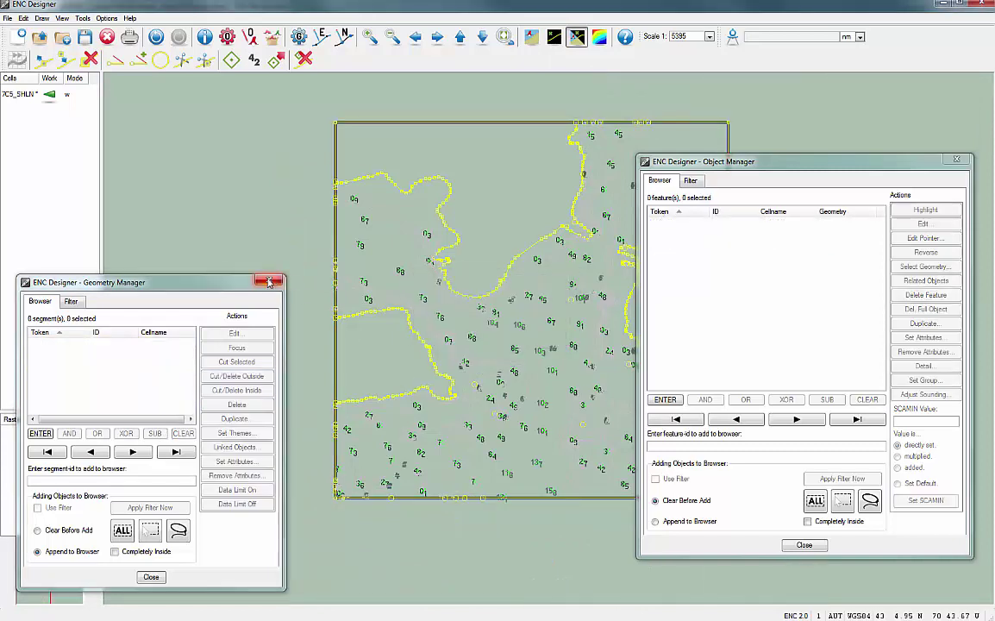
left_click(955, 159)
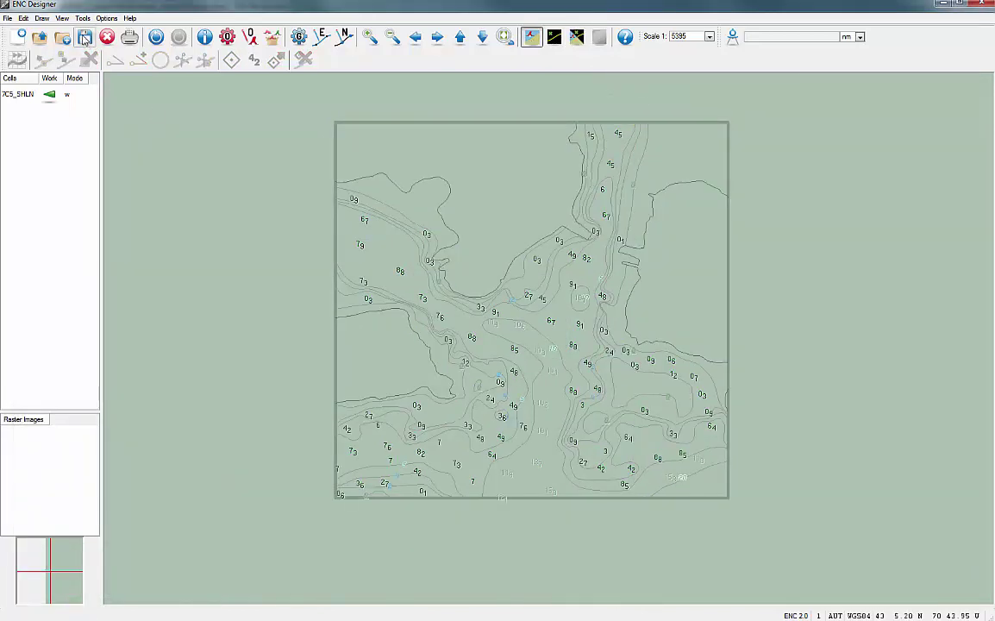
left_click(179, 36)
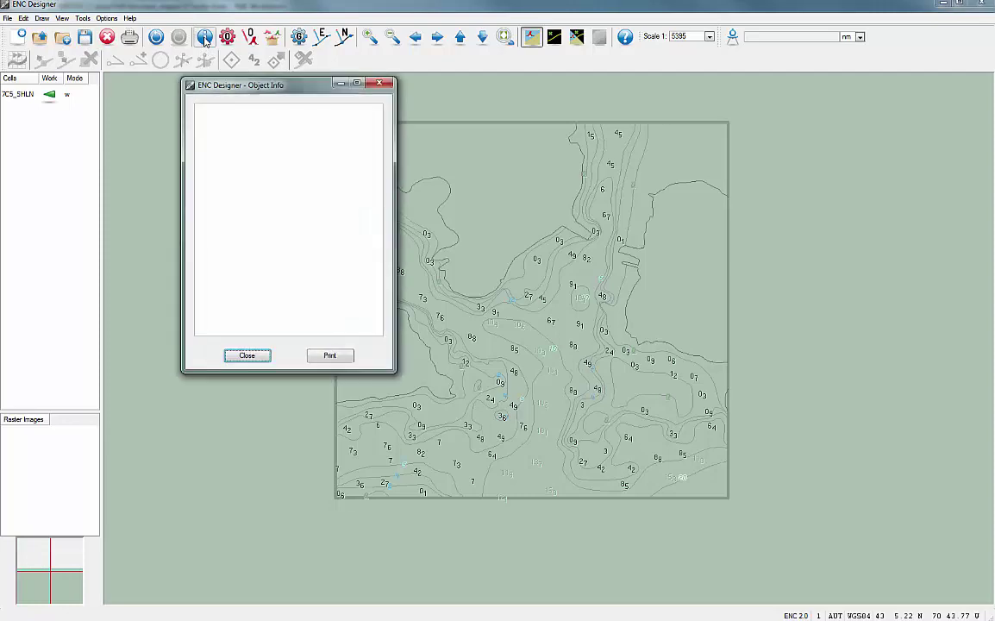
left_click_drag(244, 86, 173, 111)
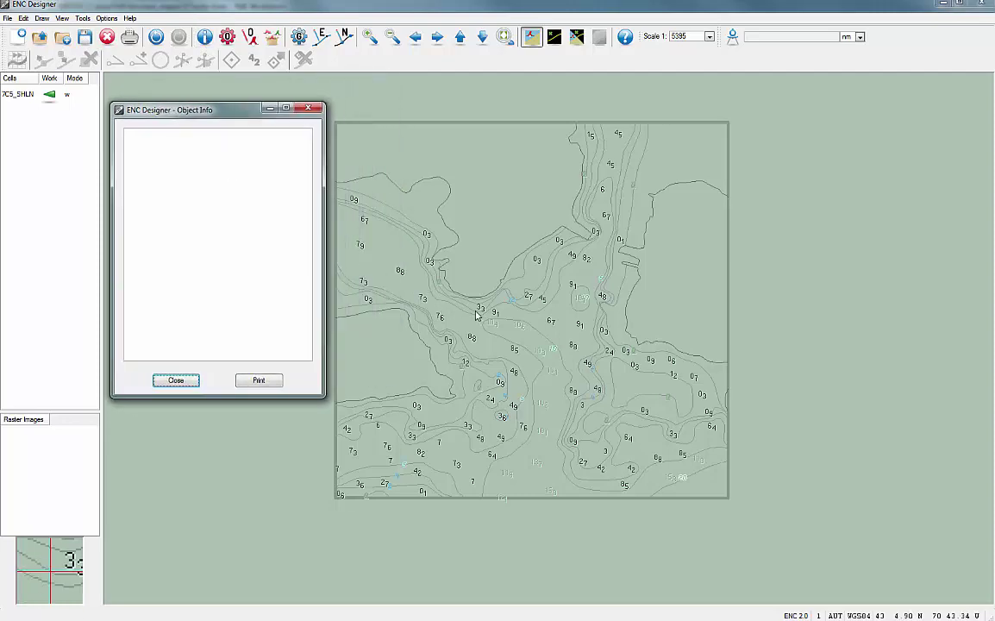
left_click(480, 315)
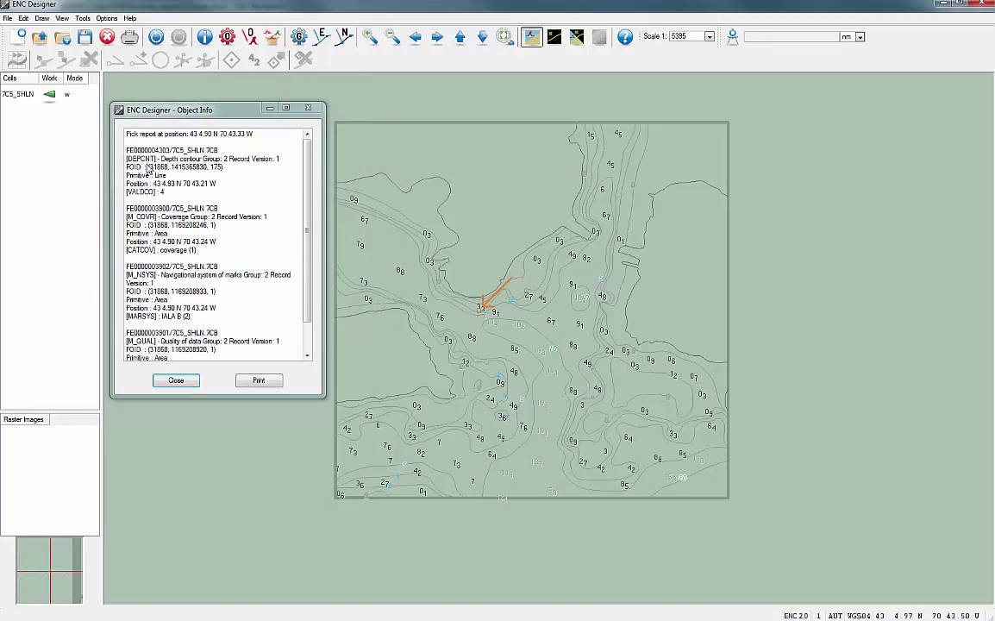
left_click_drag(127, 160, 243, 199)
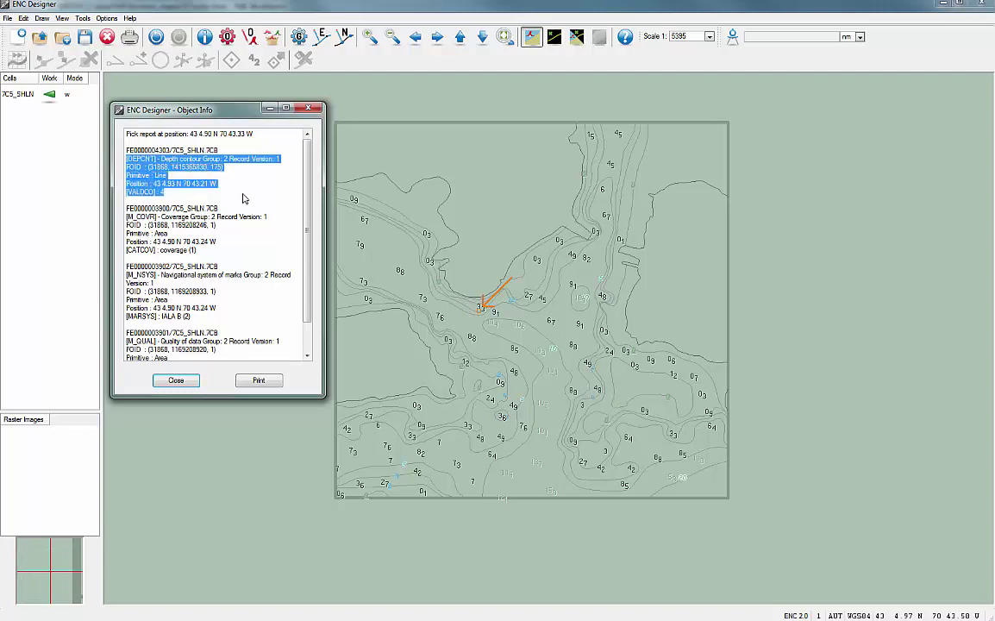
left_click(575, 293)
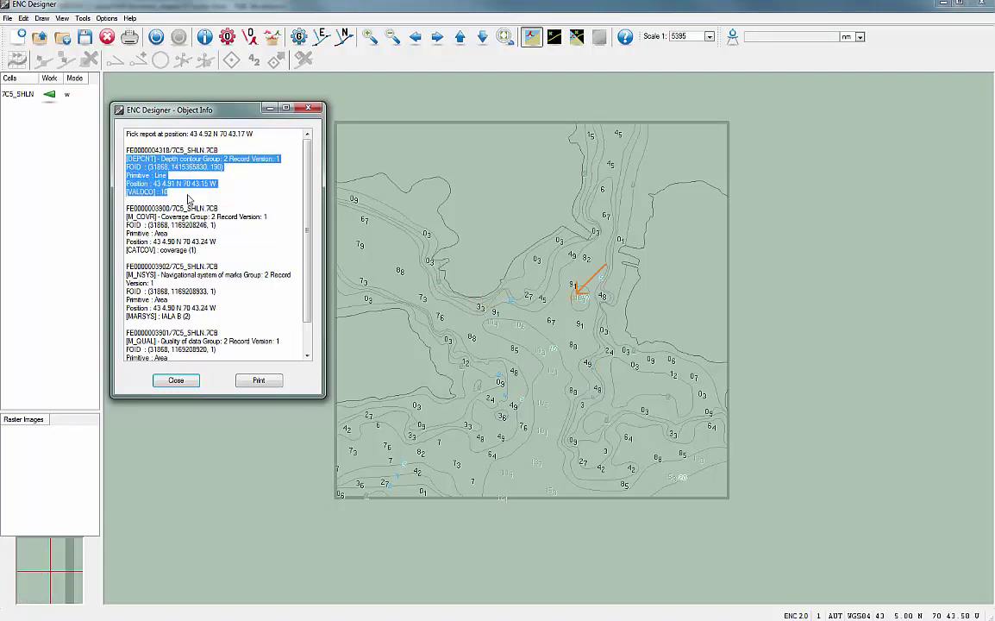
left_click(176, 381)
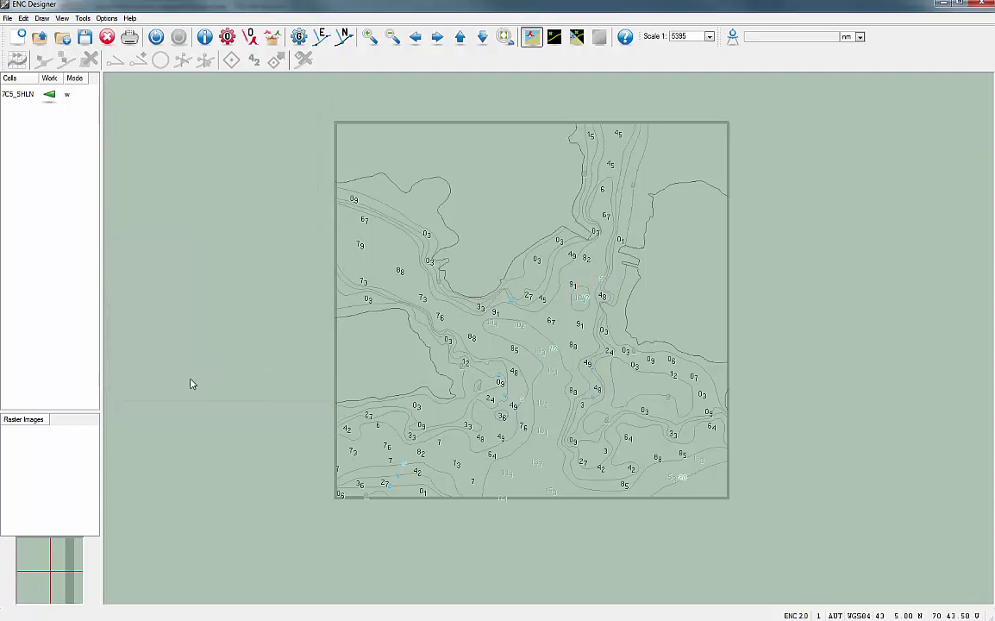
Step: Zoom to the jetty and, in edit mode, split the line at both sides of the jetty
left_click_drag(543, 208, 637, 282)
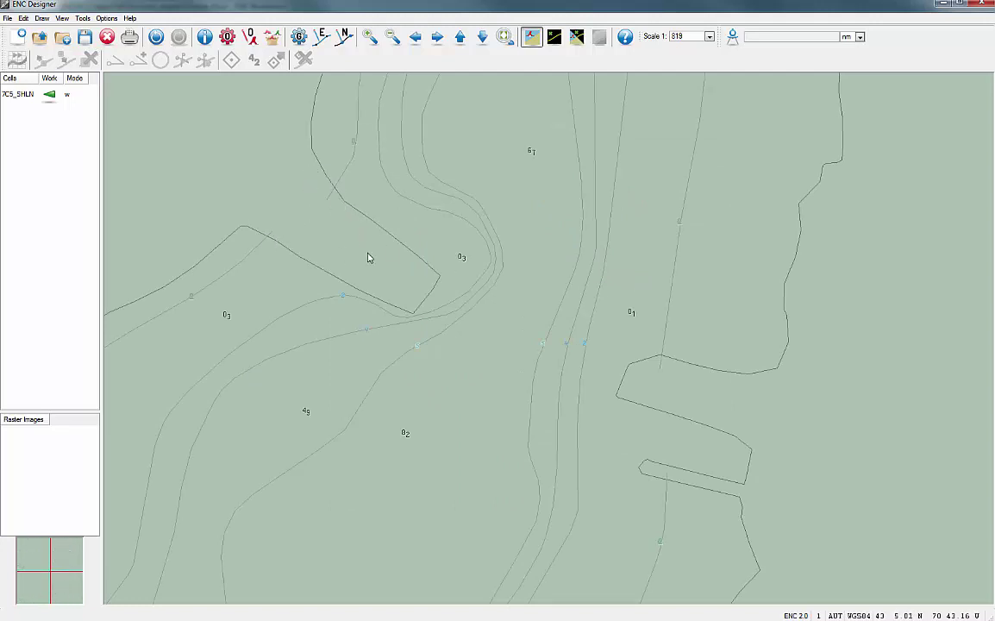
left_click(576, 36)
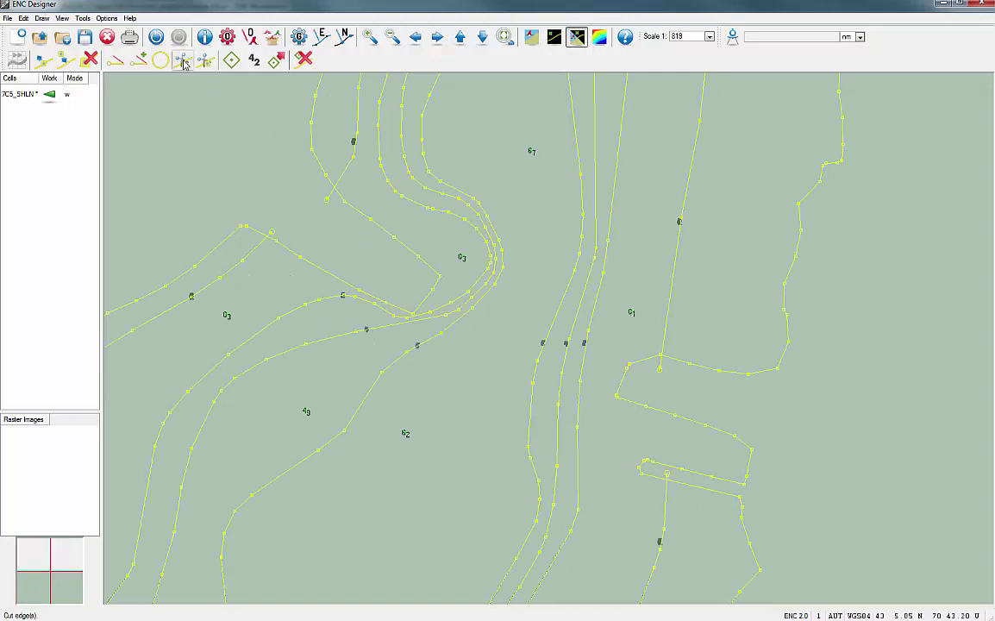
left_click(267, 234)
left_click(327, 197)
left_click(658, 364)
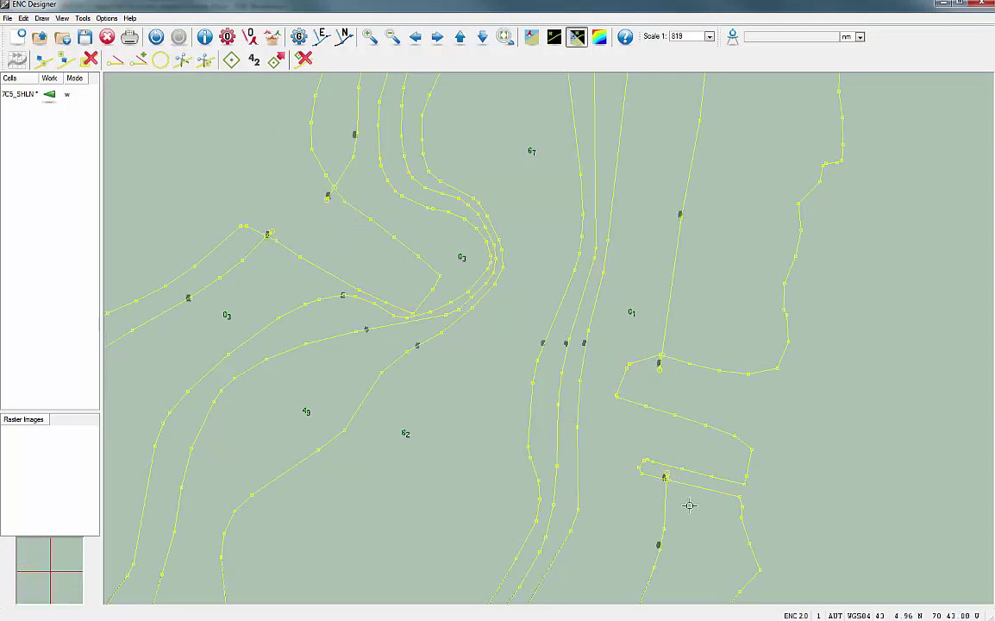
Step: Delete the two split line pieces inside the jetty with their connected nodes, restoring the ECDIS view
scroll(688, 510, "up", 1)
left_click_drag(637, 489, 436, 289)
left_click(566, 197)
left_click(581, 407)
left_click(301, 58)
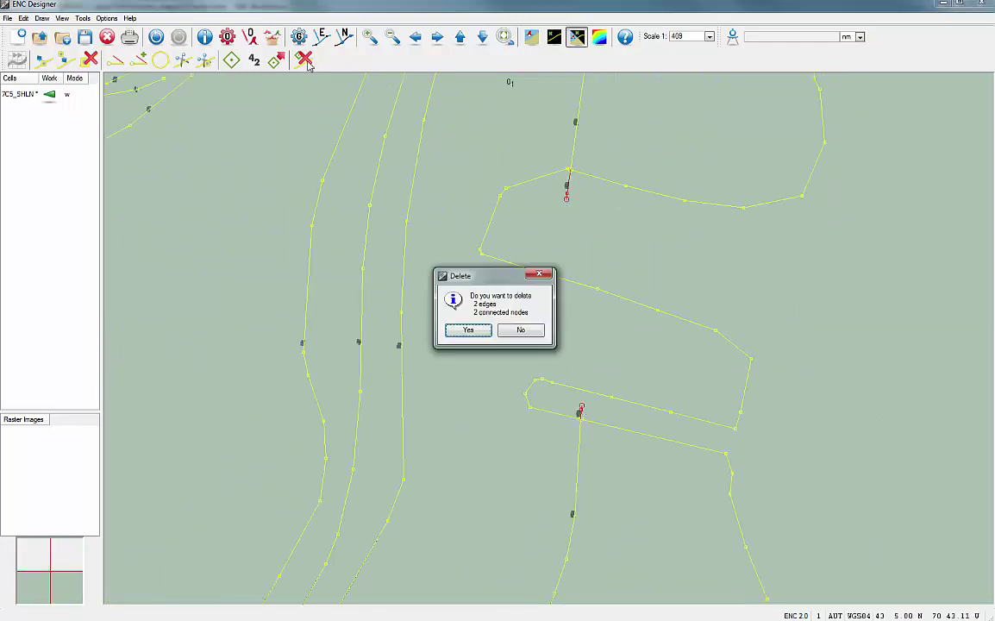
left_click(469, 328)
scroll(401, 300, "down", 4)
left_click(532, 38)
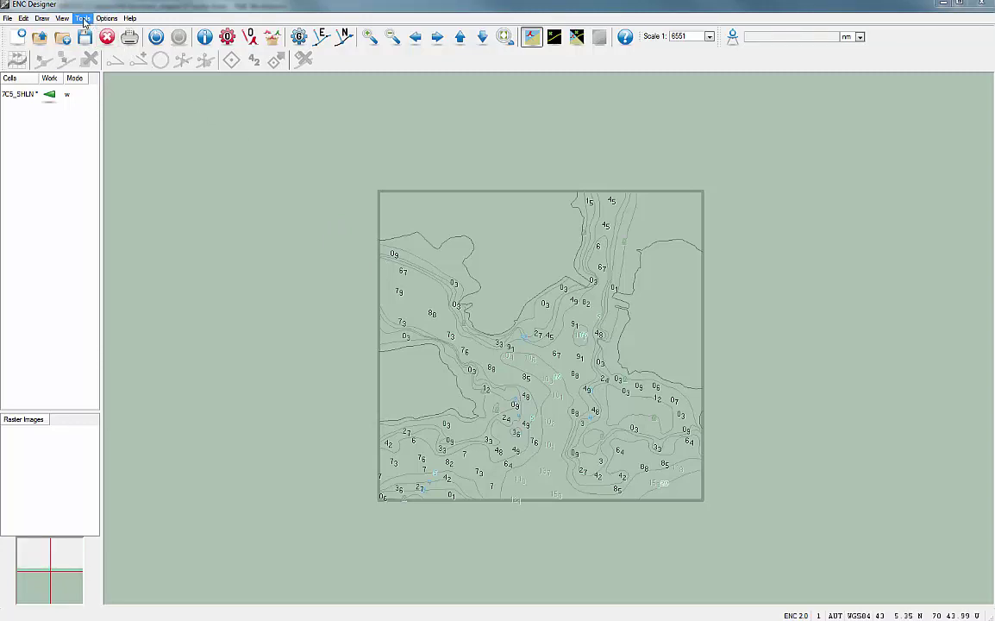
Step: Run makesoe to generate 25 DEPARE depth areas and review its log under 7C5_SHLN
left_click(87, 19)
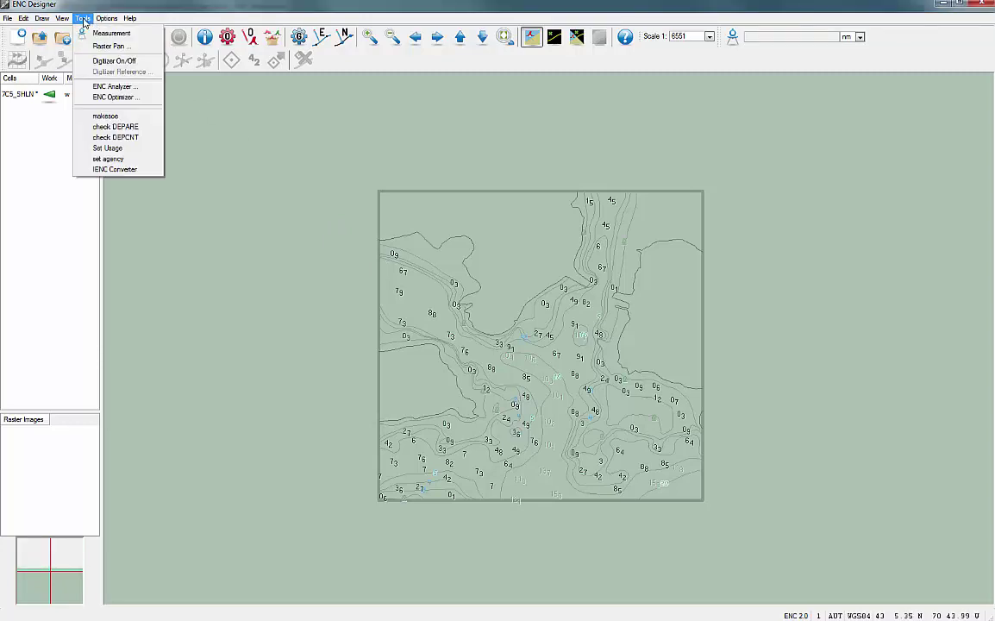
left_click(127, 117)
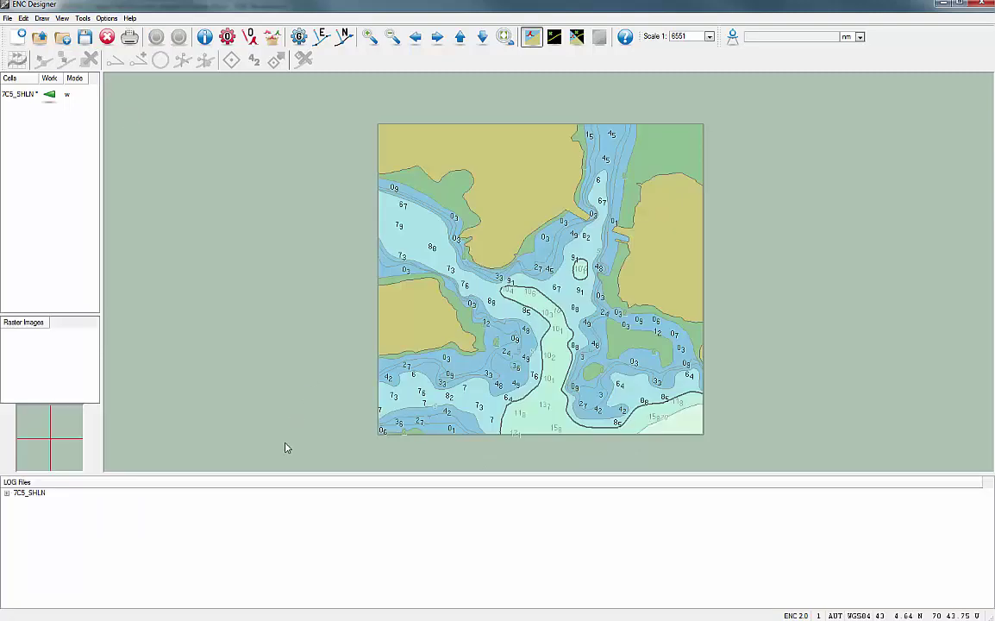
left_click(7, 492)
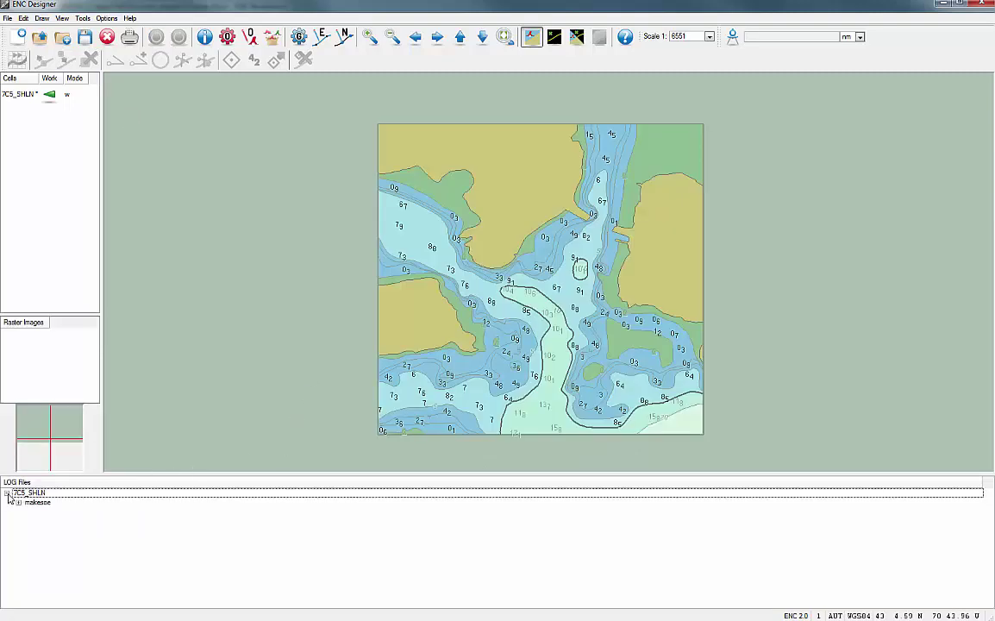
left_click(18, 507)
scroll(90, 558, "down", 10)
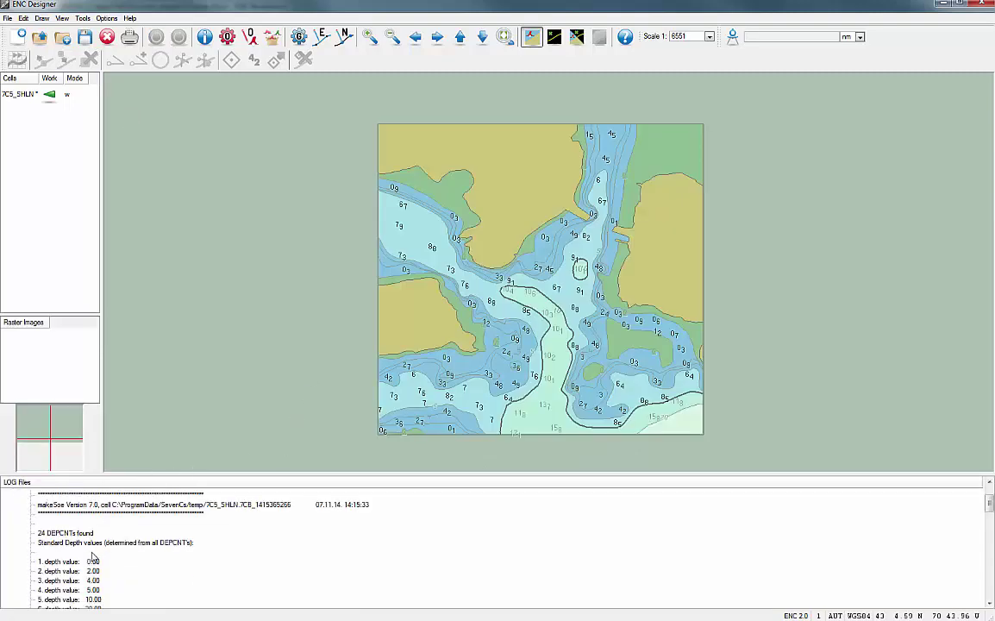
scroll(89, 559, "down", 10)
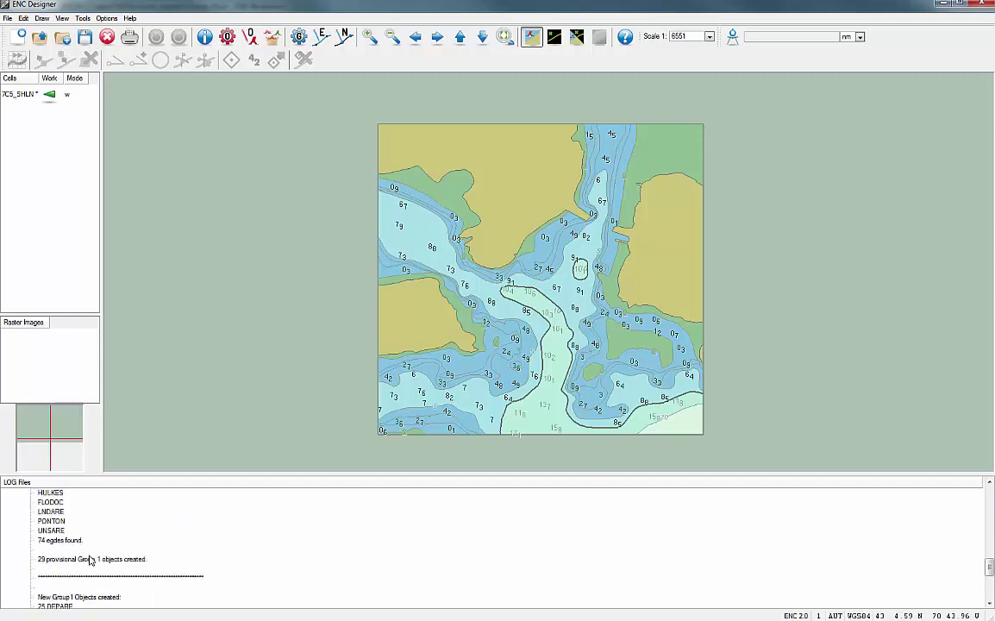